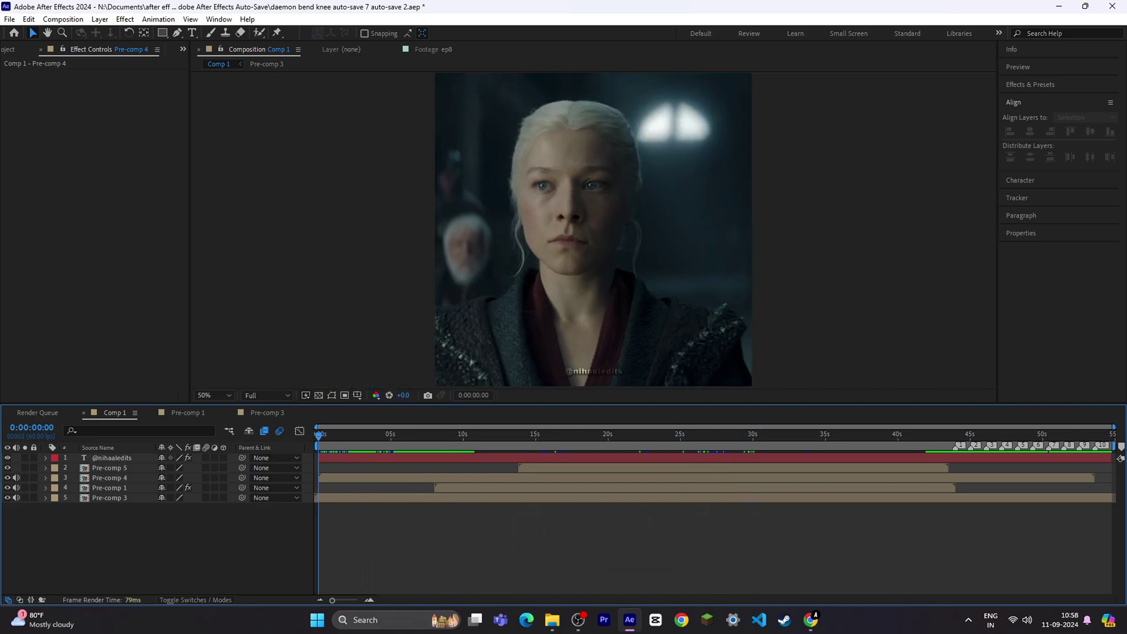
- Add a new adjustment layer above Pre-comp 5 in Comp 1
left_click(109, 467)
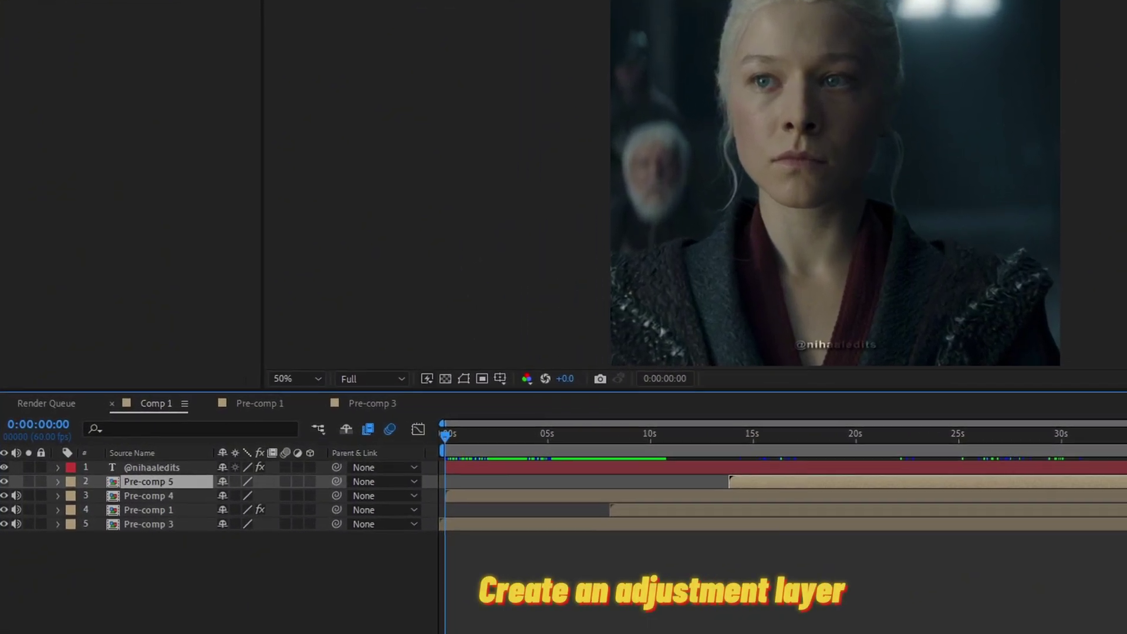
right_click(194, 318)
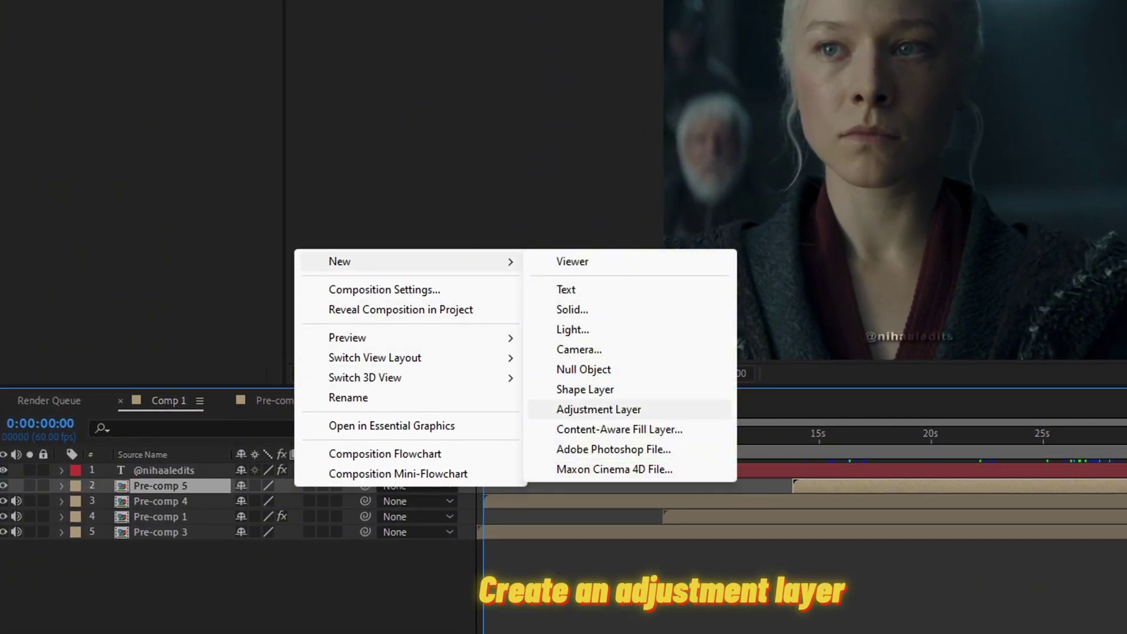
left_click(599, 409)
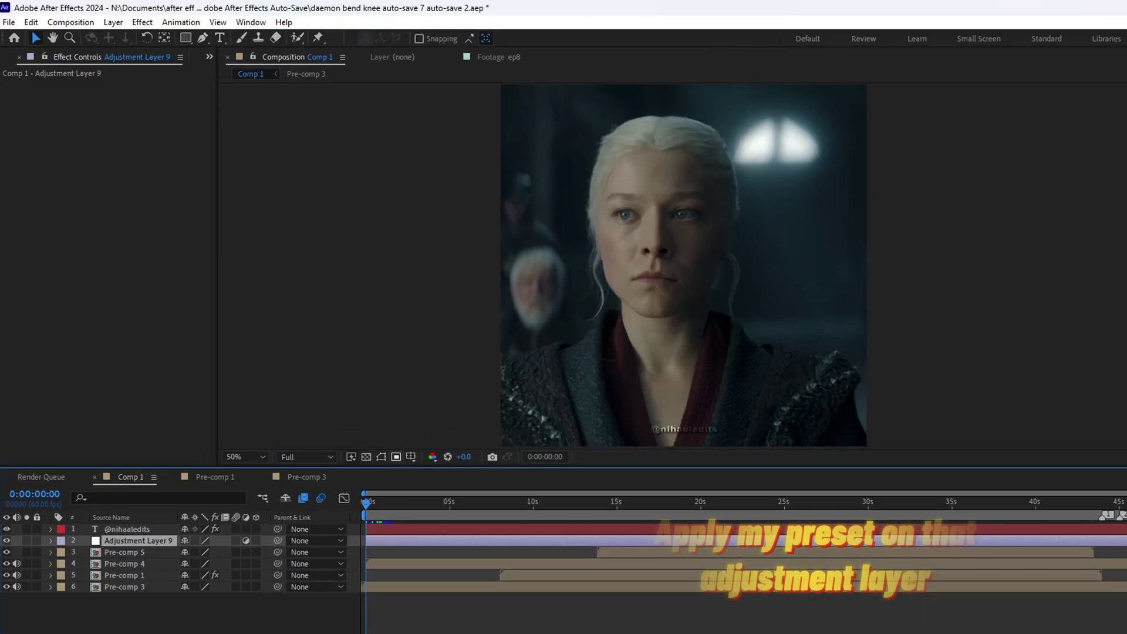
- Apply the 'blue high quality 4k' animation preset to the adjustment layer
left_click(158, 18)
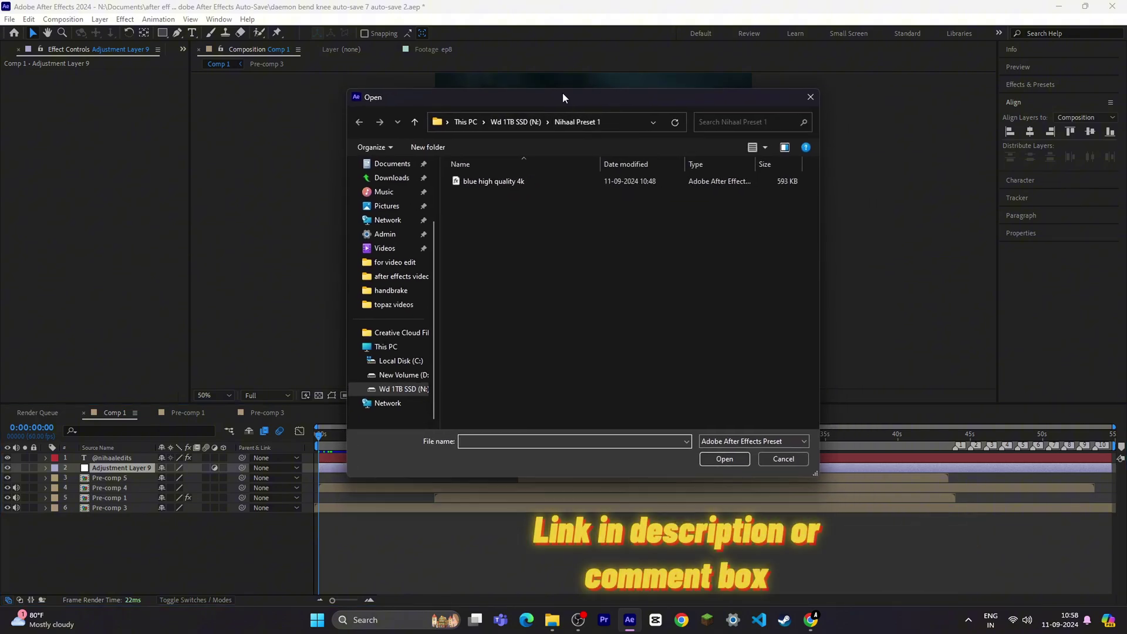
left_click(493, 179)
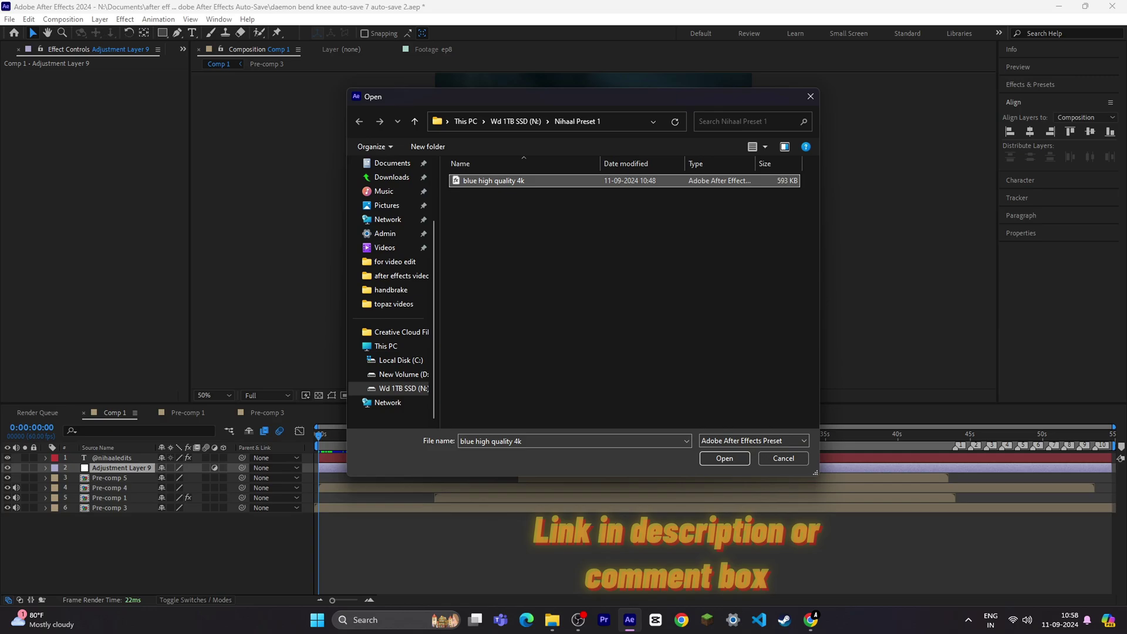
left_click(723, 458)
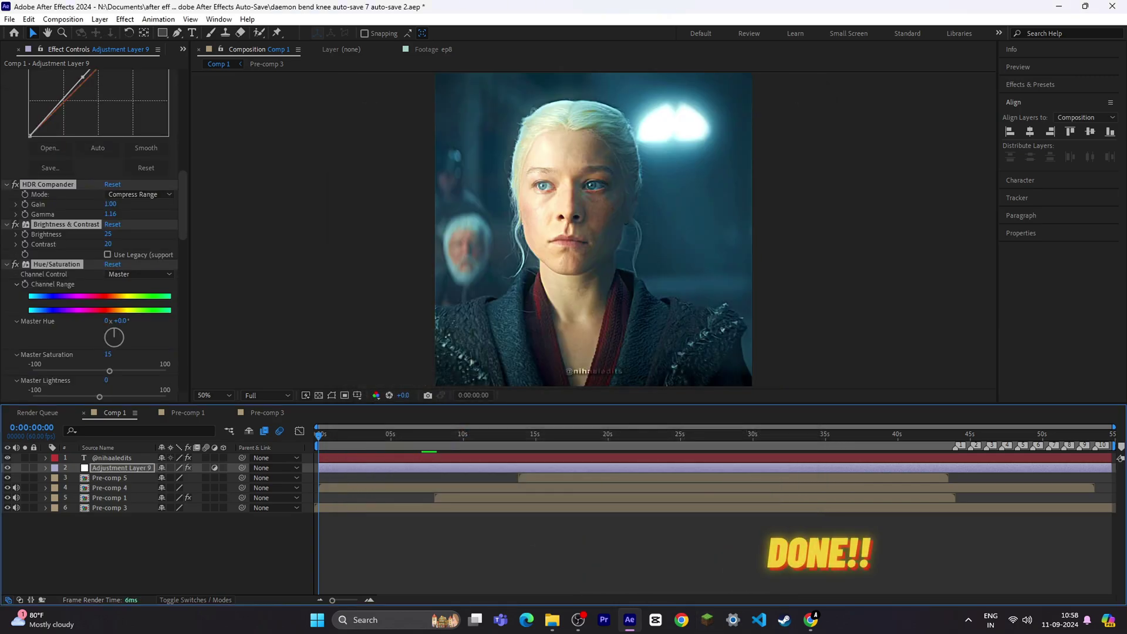
left_click_drag(387, 434, 527, 434)
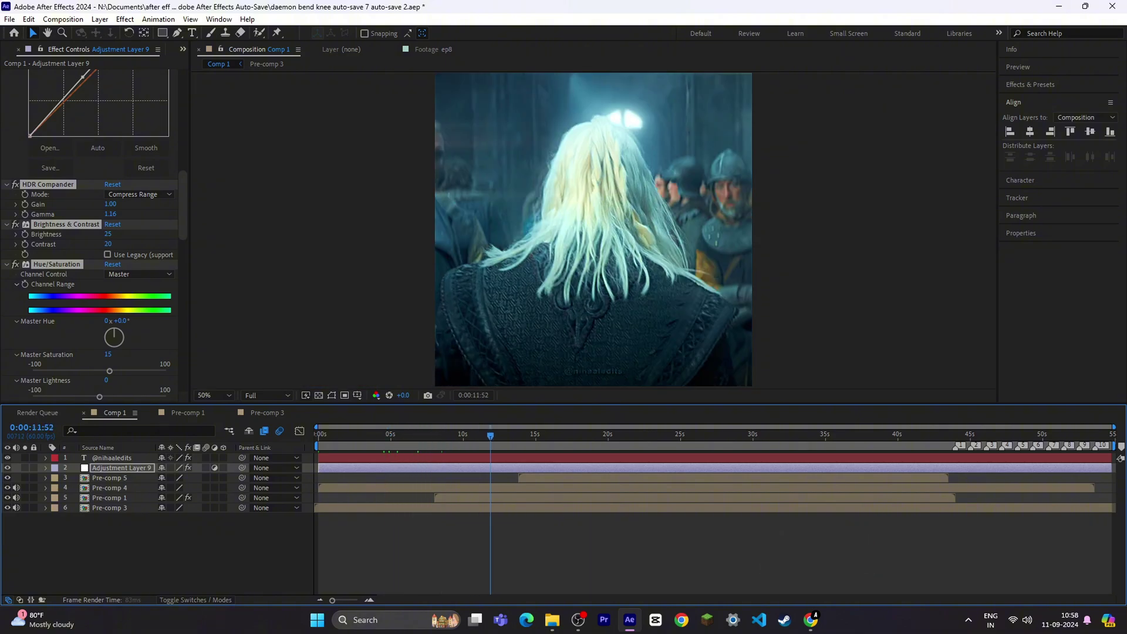
key("space")
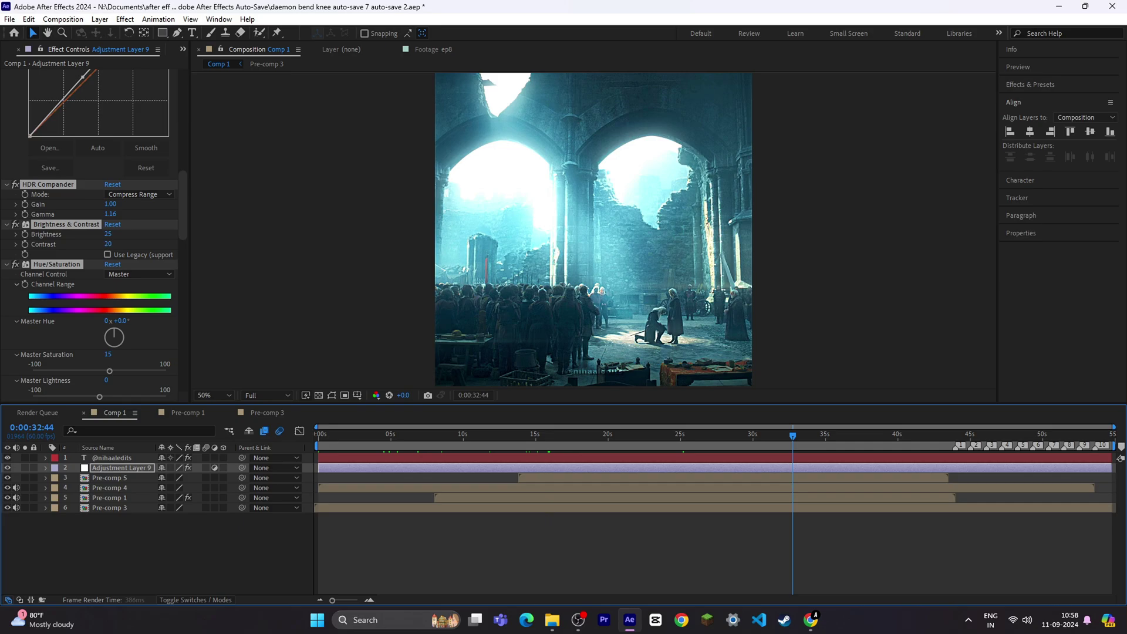
key("space")
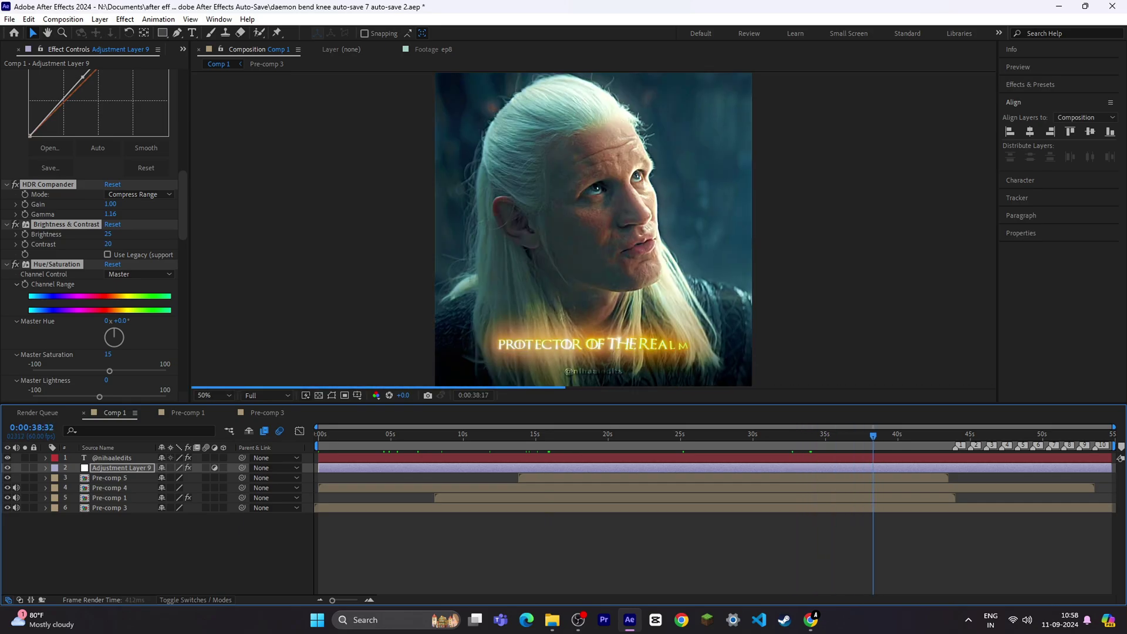
key("space")
key("space")
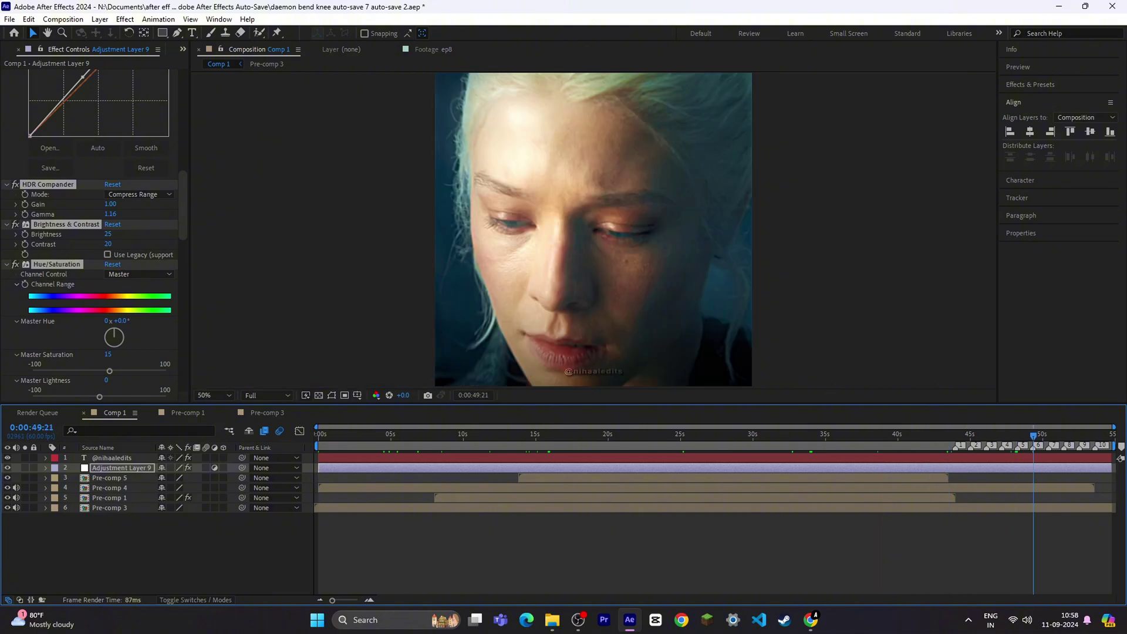
key("space")
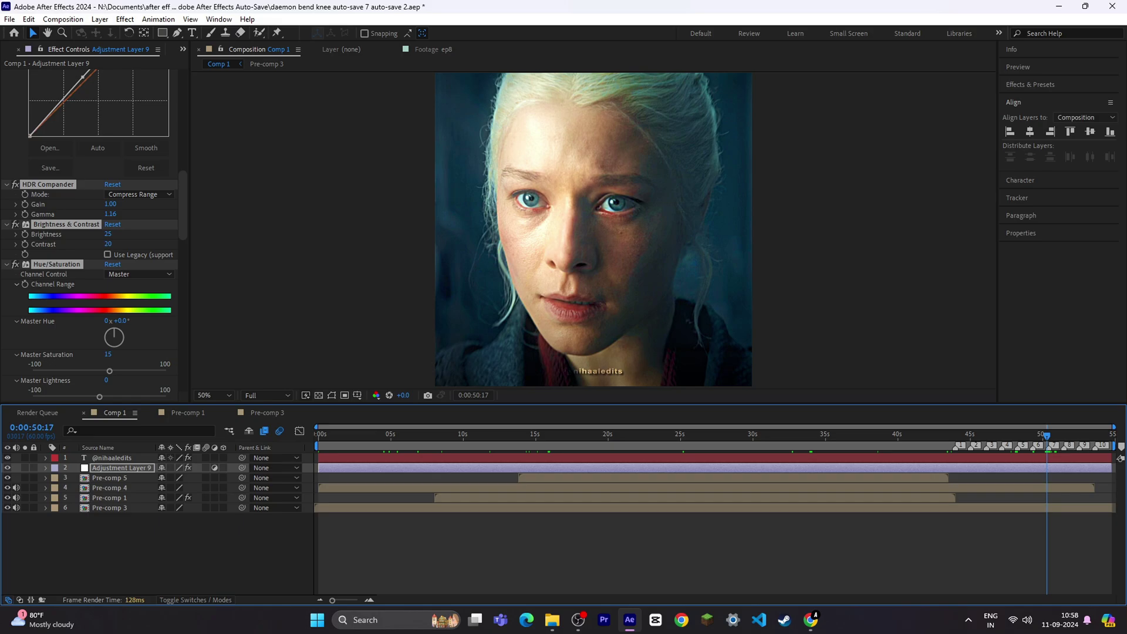
scroll(90, 235, "up", 5)
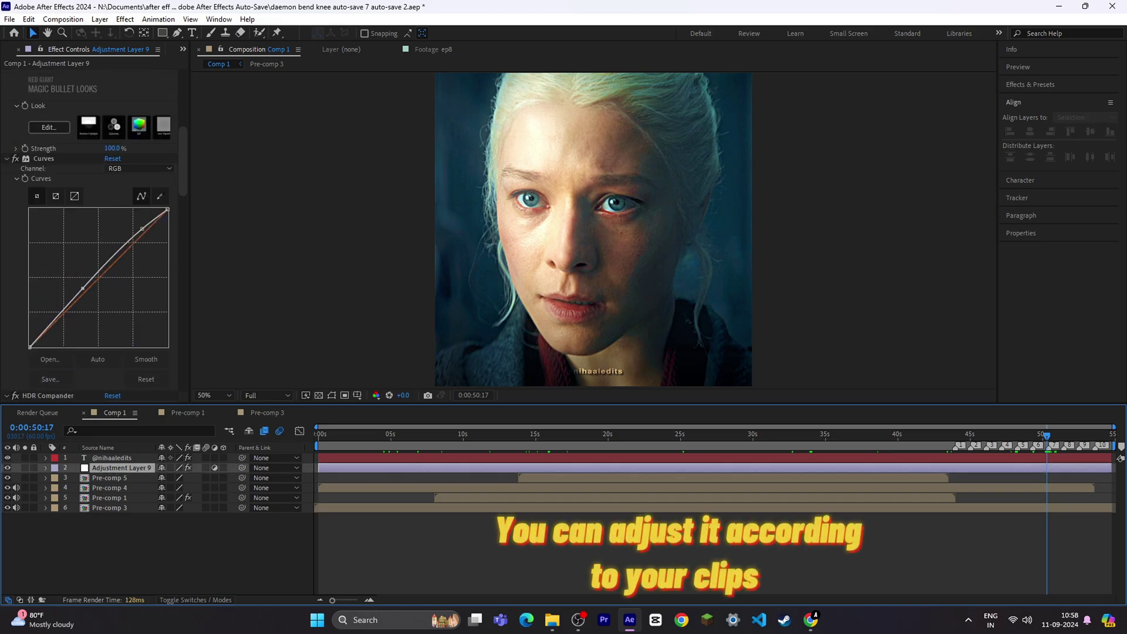
scroll(98, 236, "down", 4)
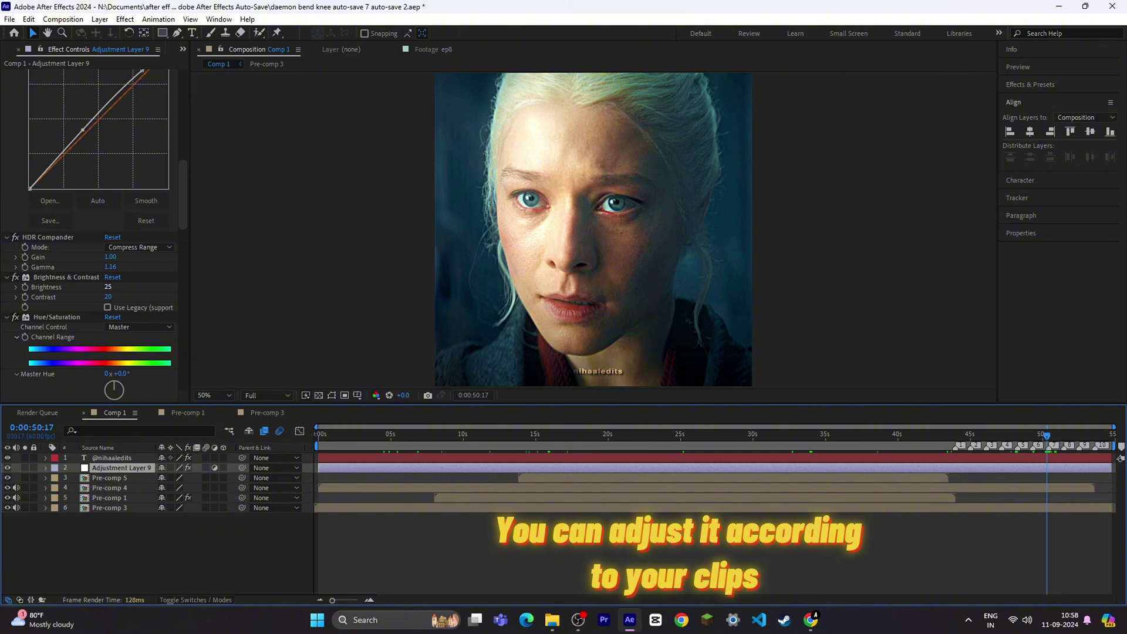
- Raise Brightness from 25 to 26, nudge the RGB curve point toward straight, and preview playback
left_click_drag(108, 287, 124, 287)
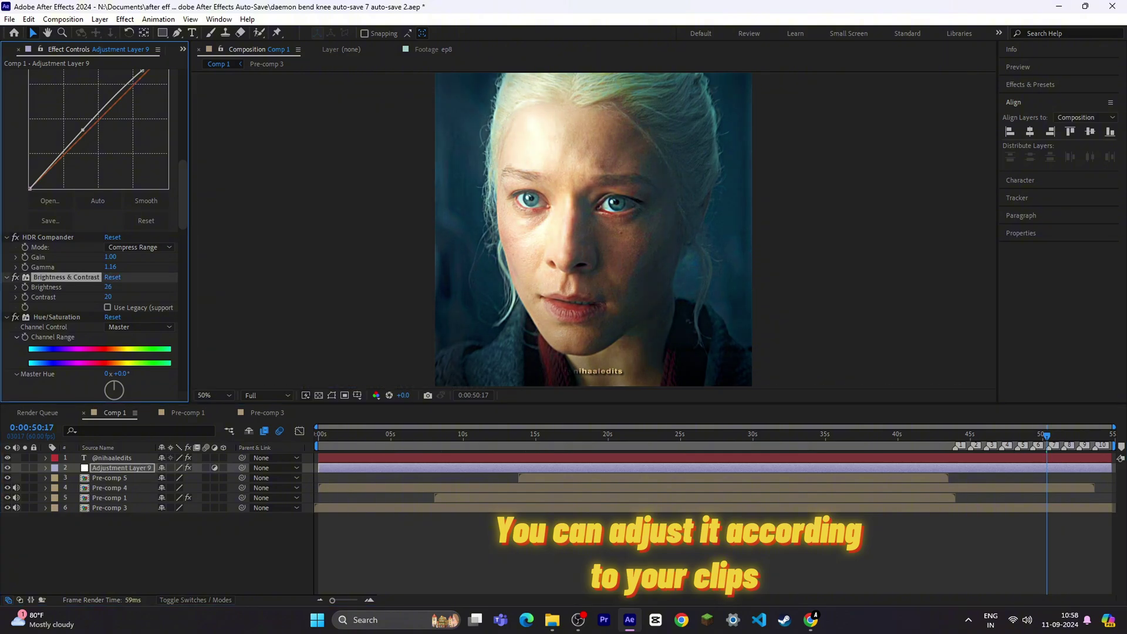
scroll(94, 235, "up", 3)
scroll(94, 235, "up", 1)
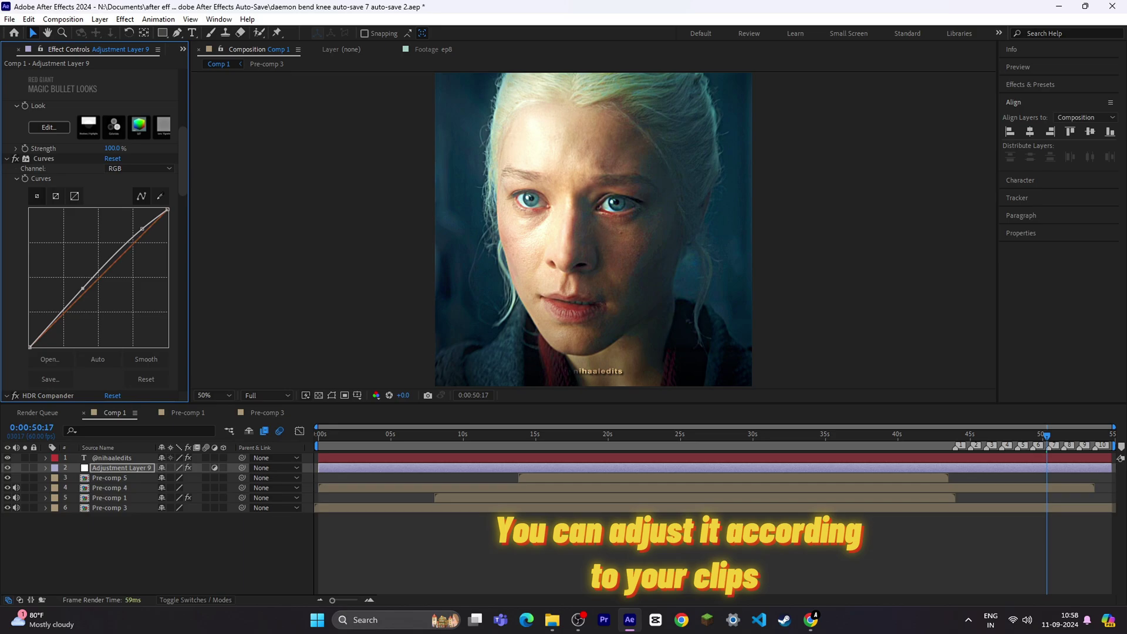
left_click_drag(76, 286, 79, 292)
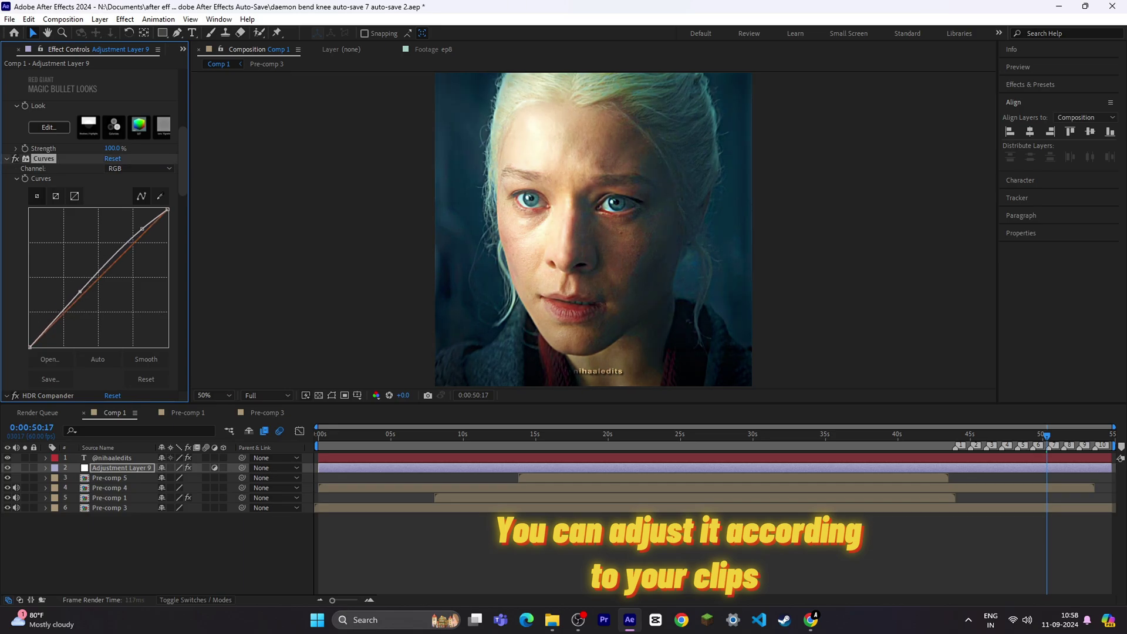
key("space")
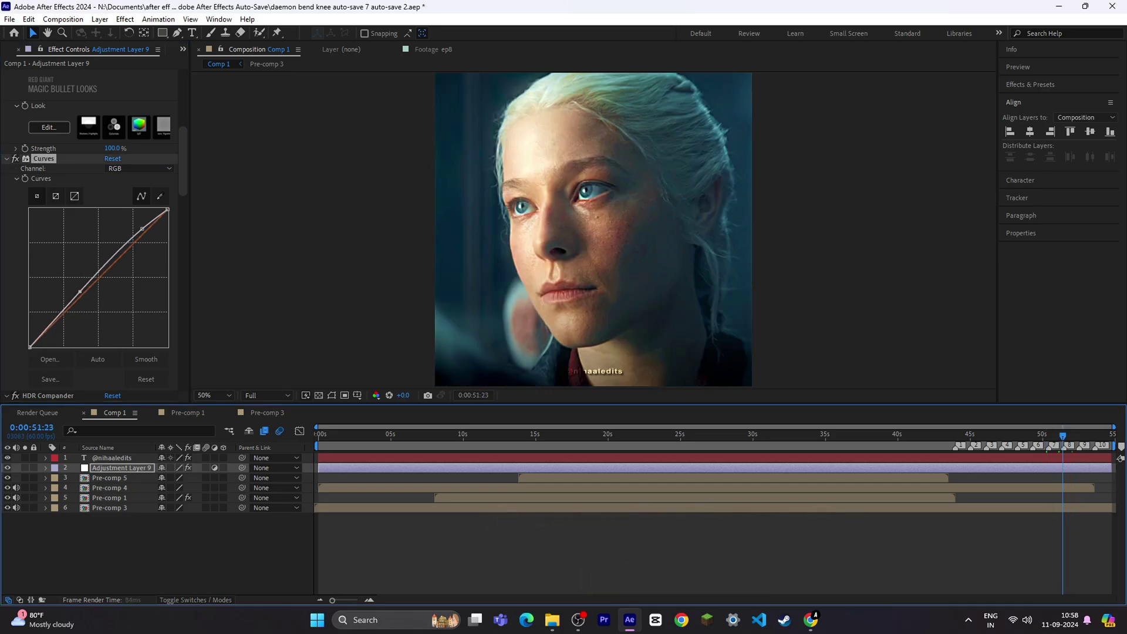